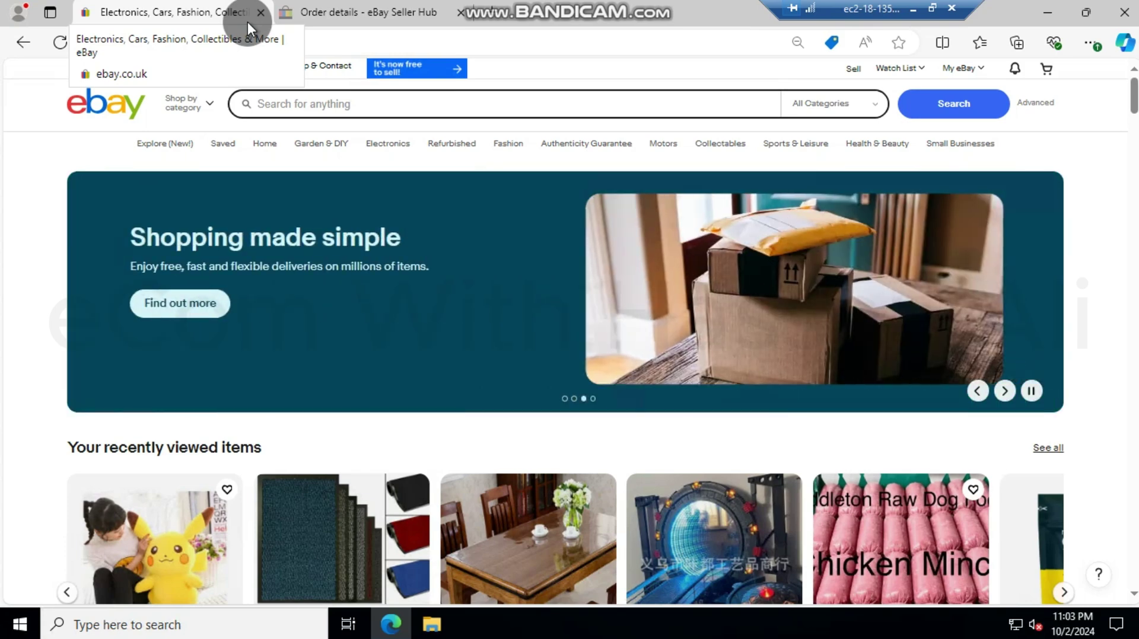
# Open the POKEMON Pikachu 45cm plush listing from the recently viewed items in its own tab
pyautogui.scroll(-5, 73, 231)
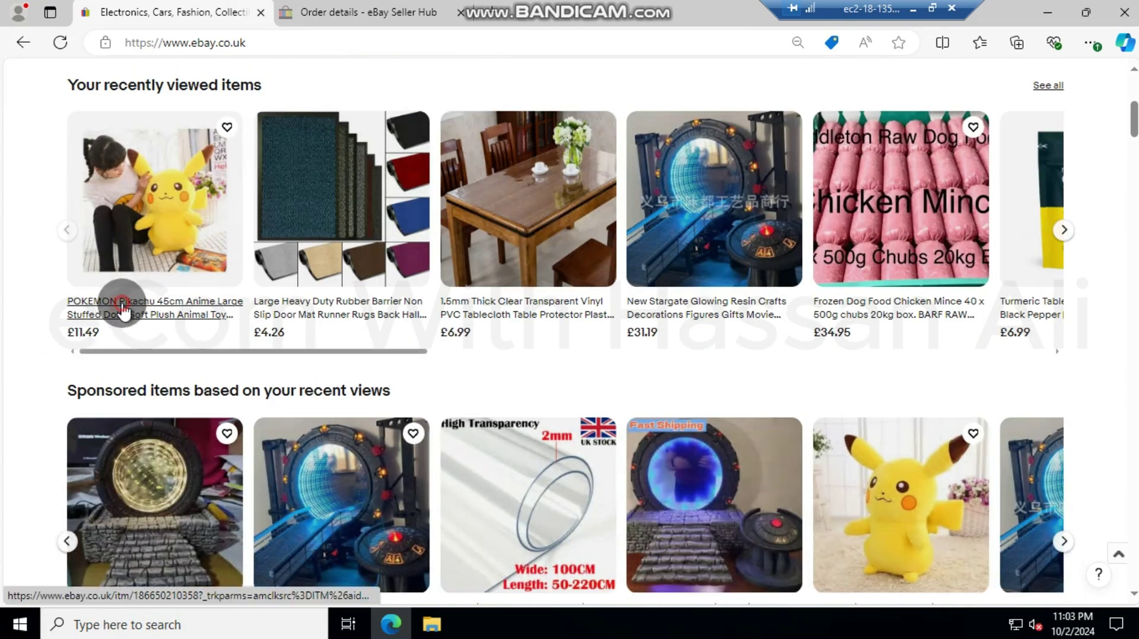
pyautogui.moveTo(363, 10); pyautogui.dragTo(343, 13)
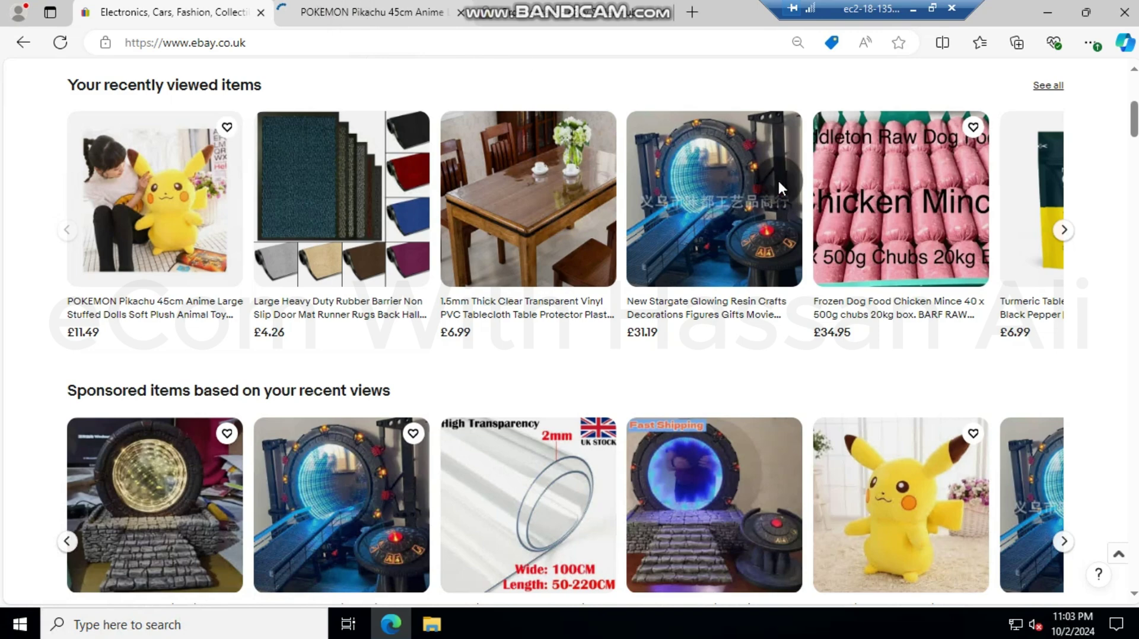
pyautogui.click(961, 197)
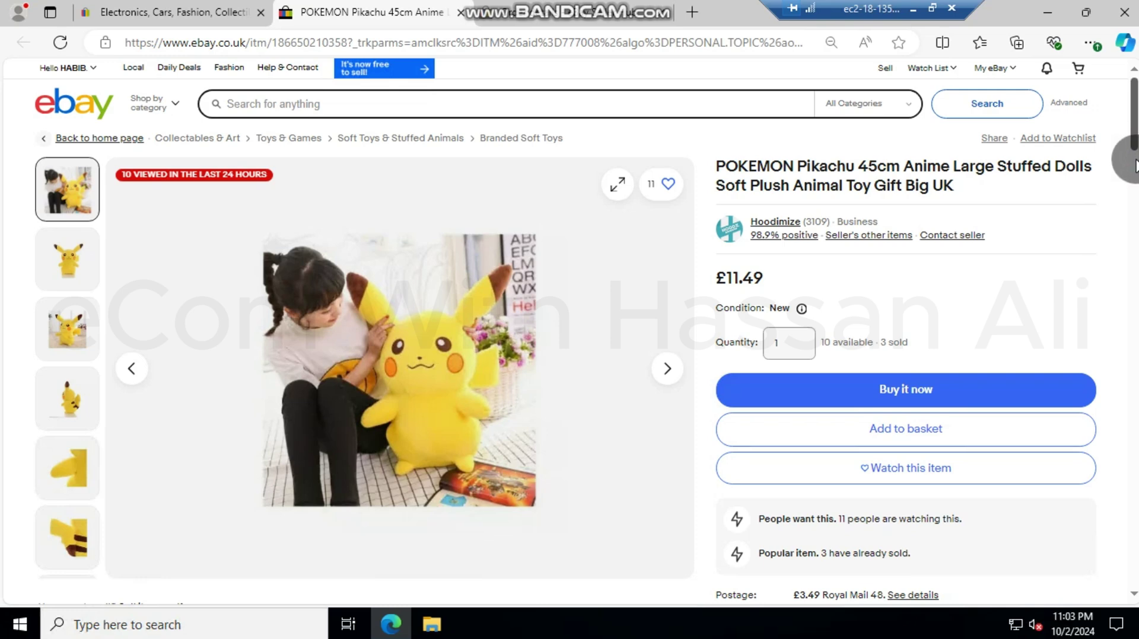
# Examine the Pikachu listing's postage, delivery and returns details, highlighting the estimated delivery line
pyautogui.scroll(-1, 1135, 165)
pyautogui.scroll(-1, 1135, 171)
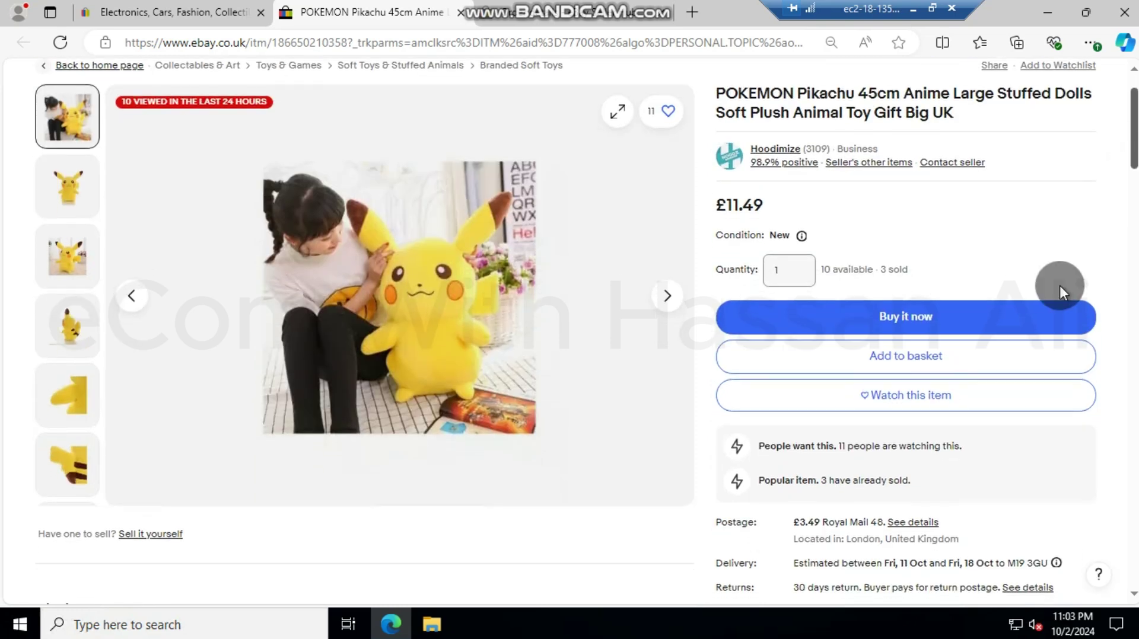
pyautogui.scroll(-1, 818, 572)
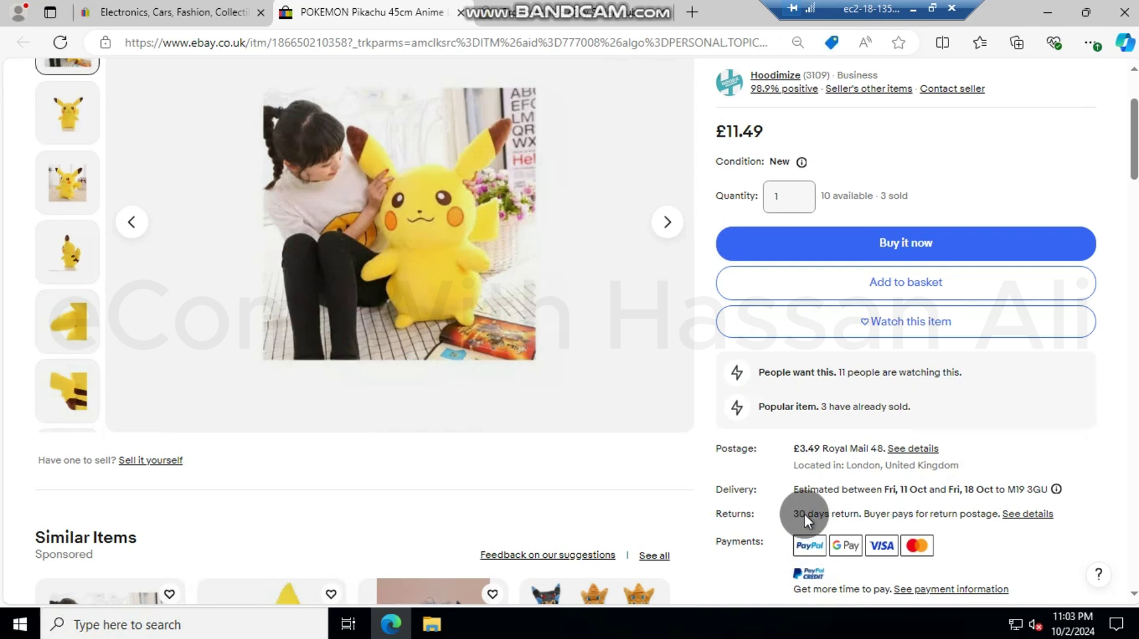
pyautogui.click(804, 494)
pyautogui.tripleClick(804, 493)
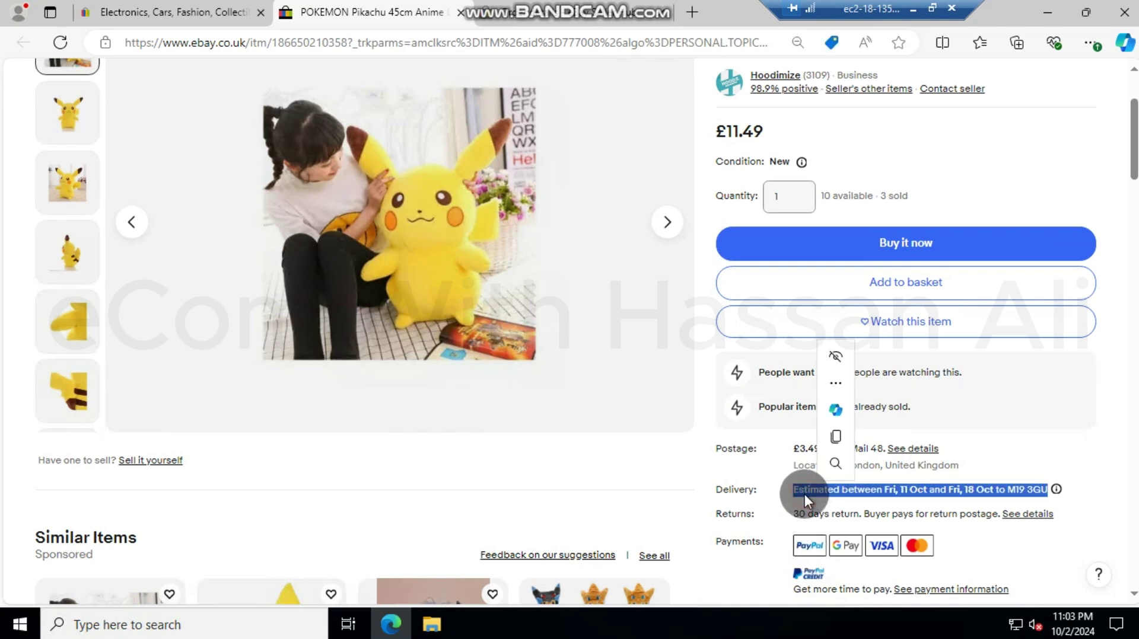
pyautogui.click(1037, 433)
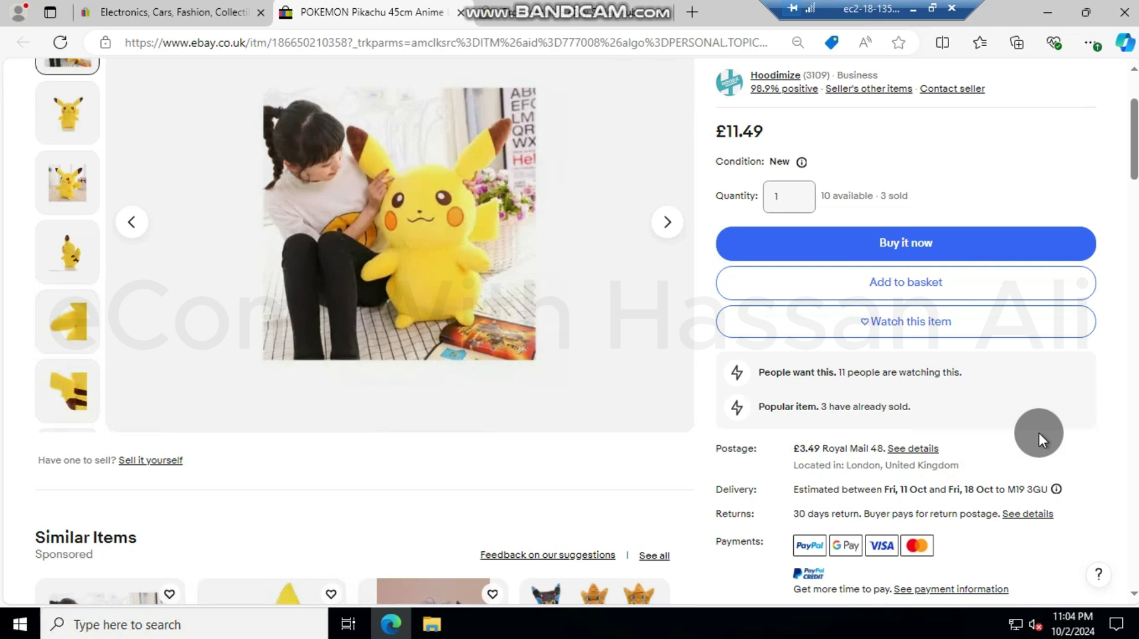
# Return to the eBay home page and open the account settings
pyautogui.click(174, 13)
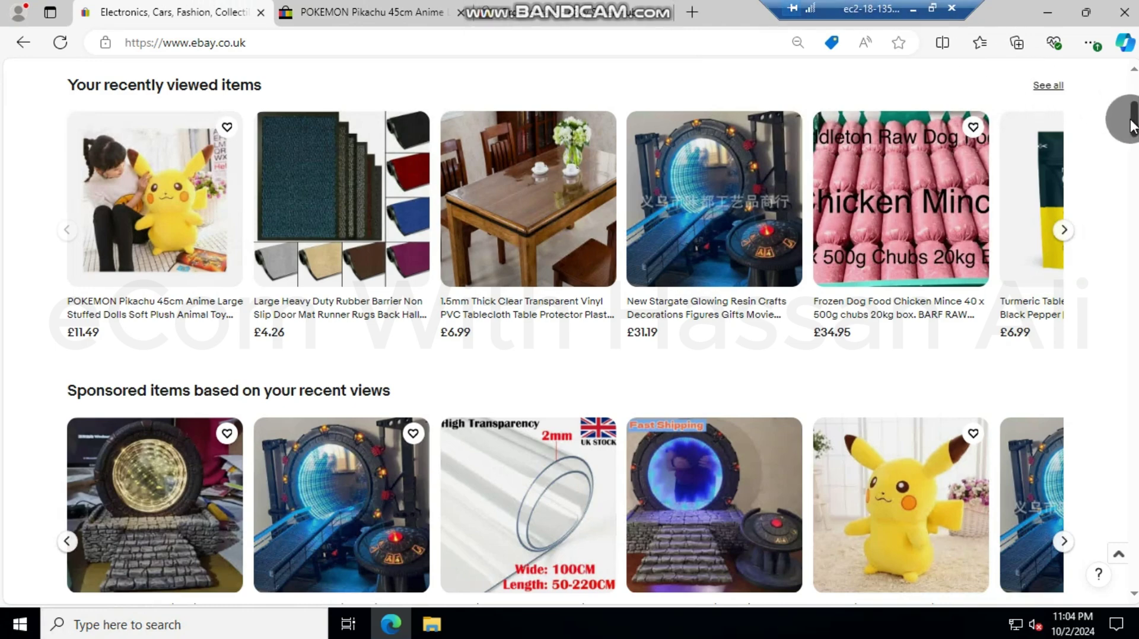
pyautogui.moveTo(1131, 125); pyautogui.dragTo(1131, 89)
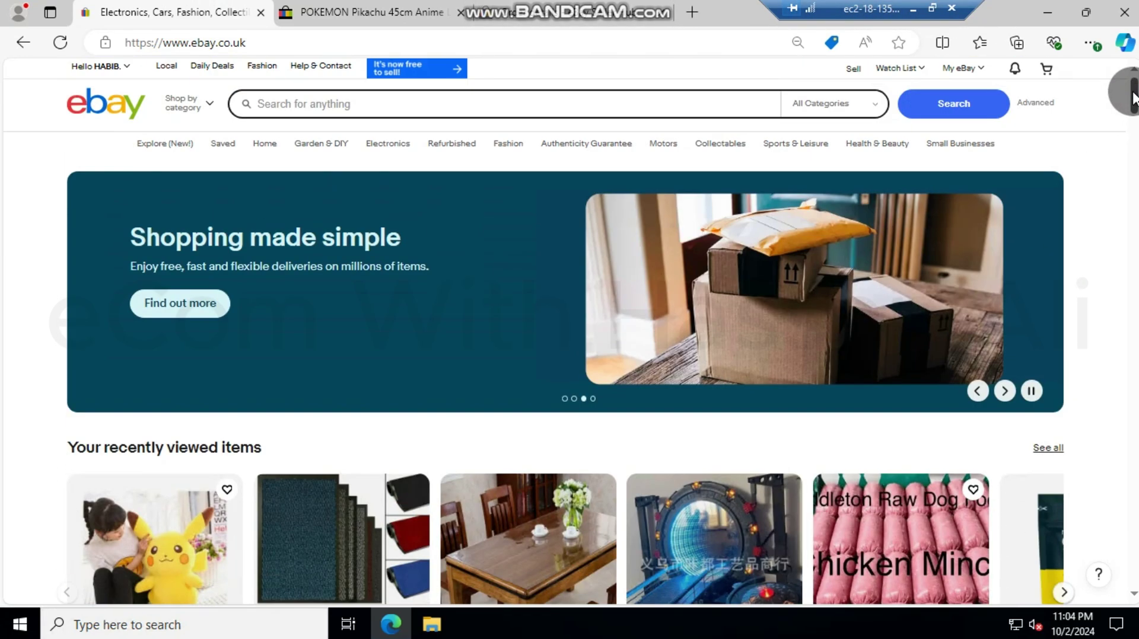
pyautogui.click(98, 68)
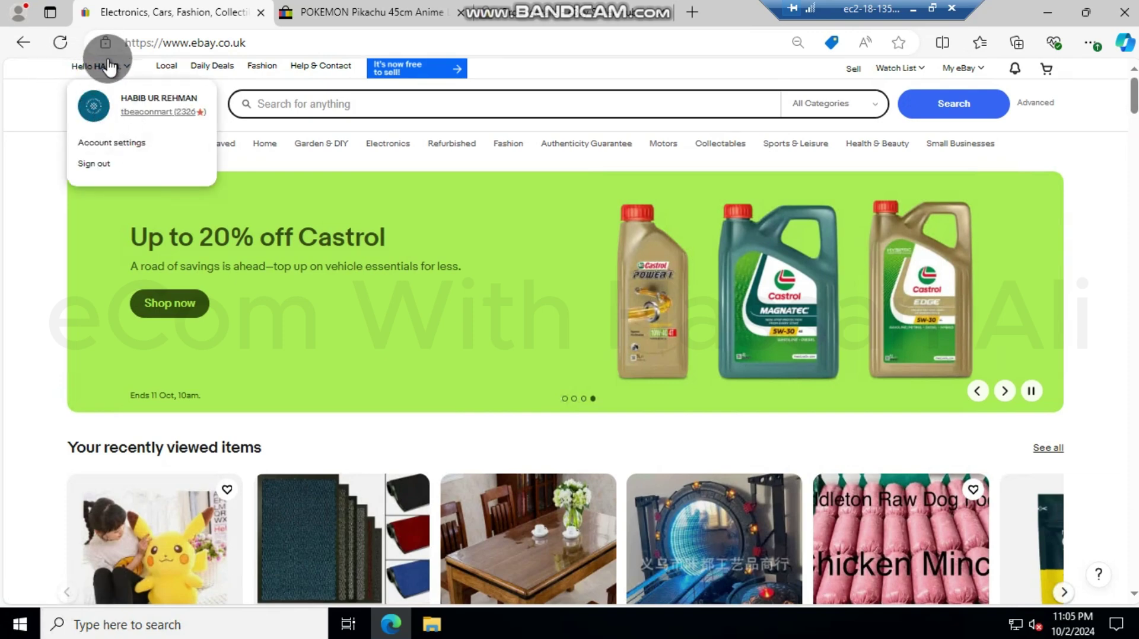
pyautogui.click(114, 144)
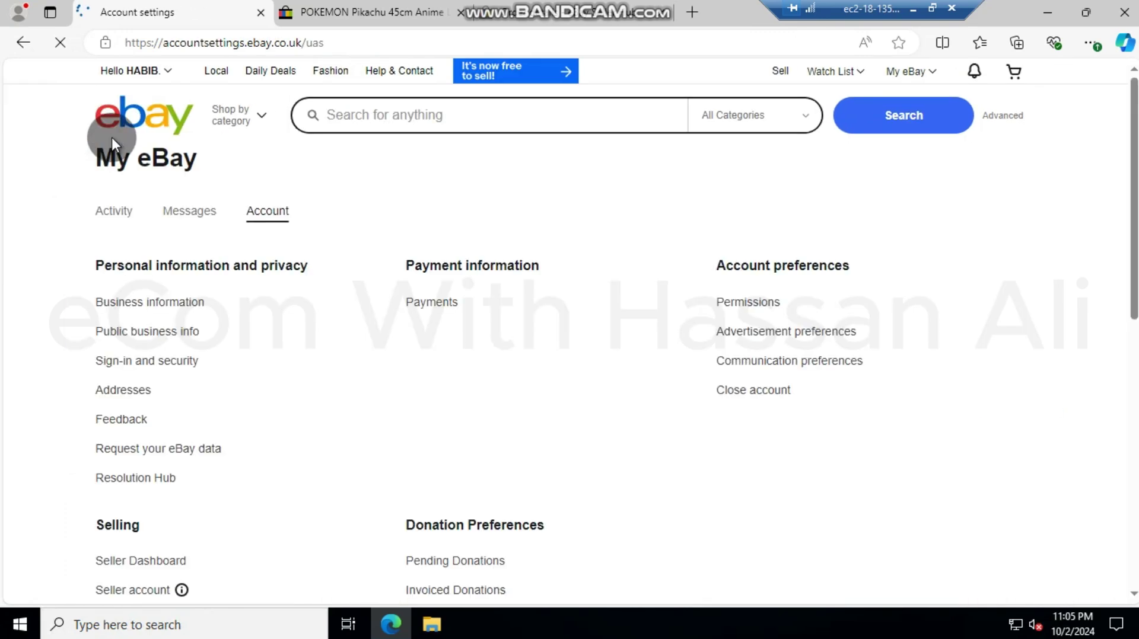
# Open Business Policies from the selling settings and get started with them to reach the policy management page
pyautogui.scroll(-10, 112, 137)
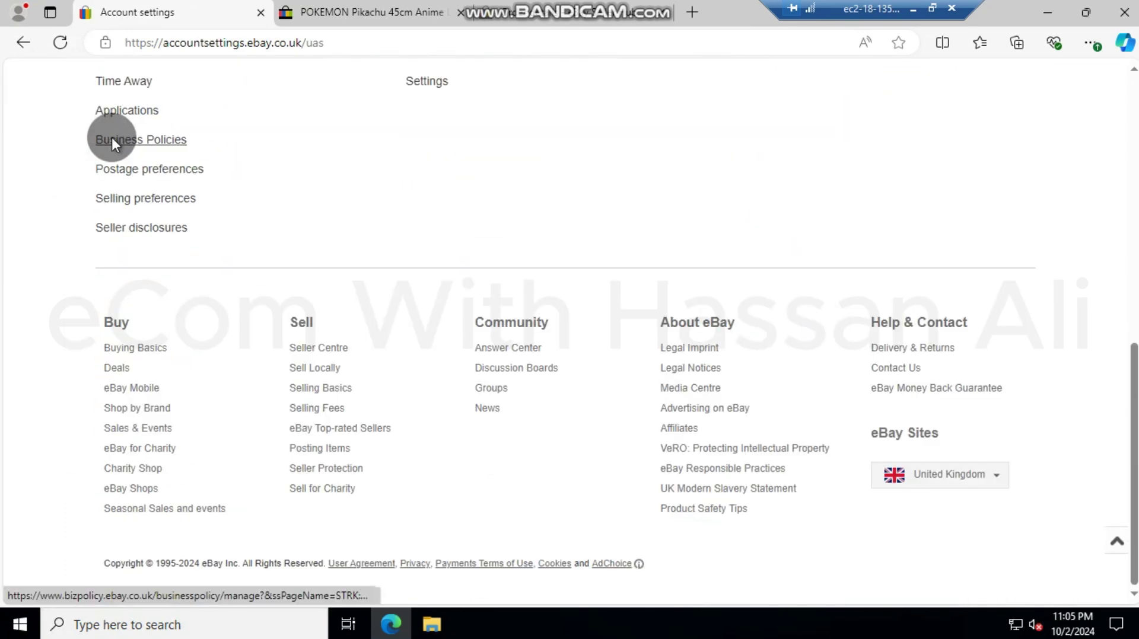
pyautogui.scroll(4, 112, 140)
pyautogui.scroll(1, 114, 145)
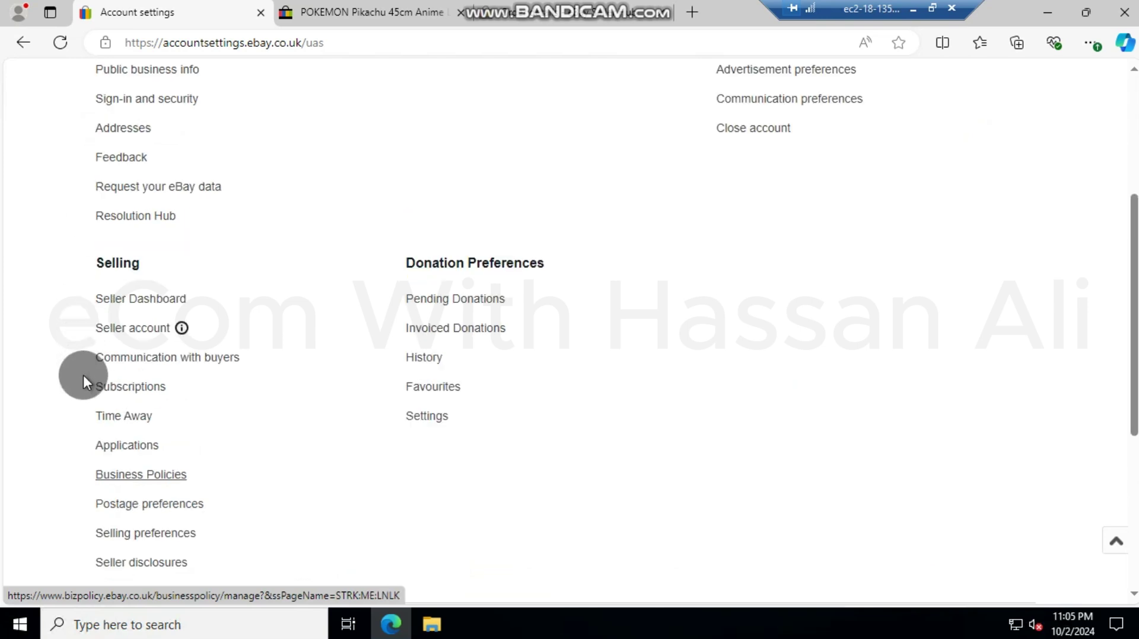
pyautogui.click(137, 478)
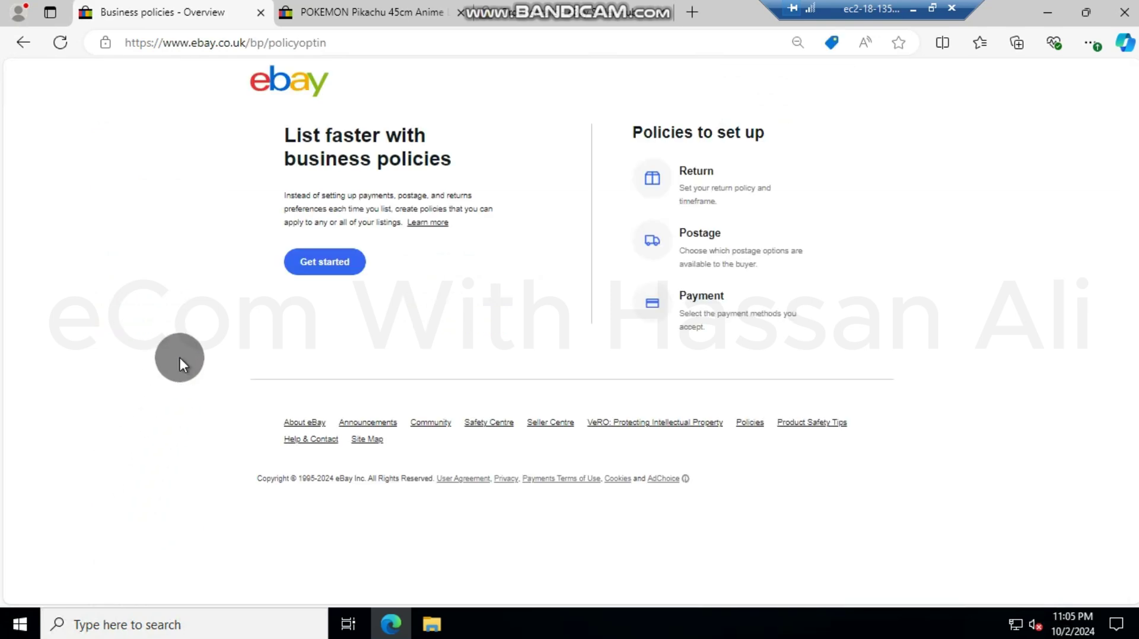
pyautogui.click(316, 264)
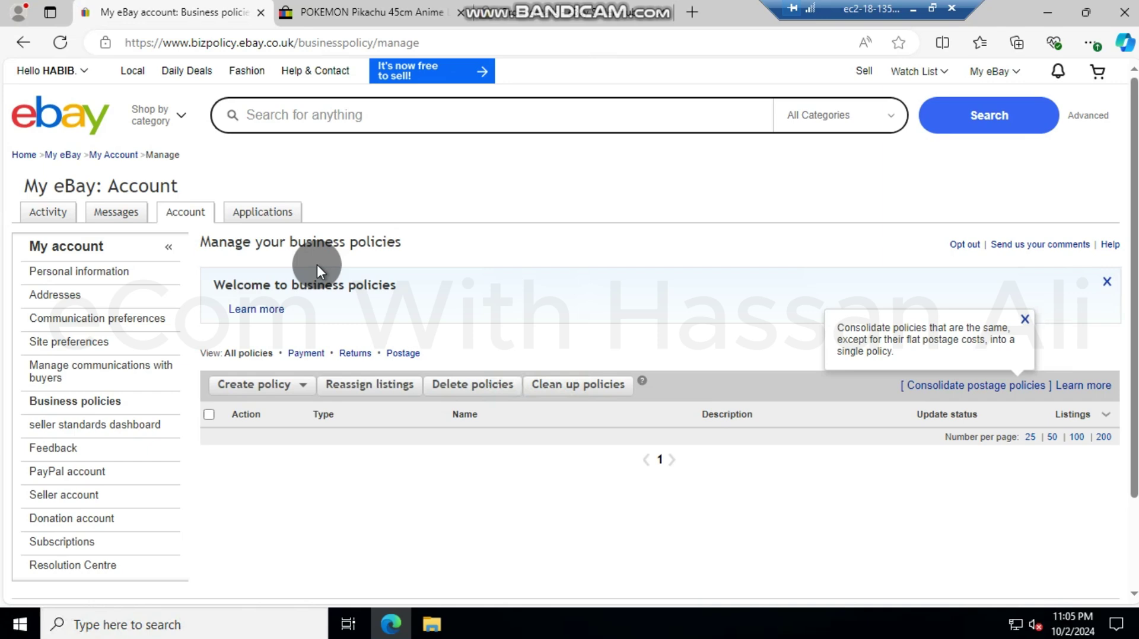
# Start a new postage policy and name it "Free Delivery"
pyautogui.click(292, 385)
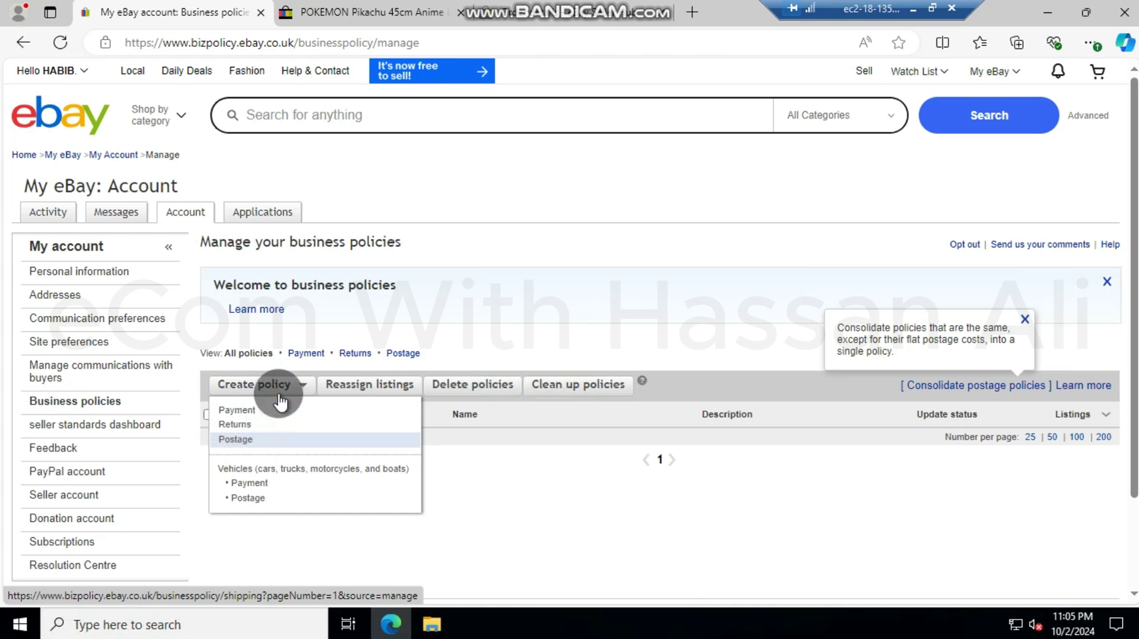
pyautogui.click(244, 446)
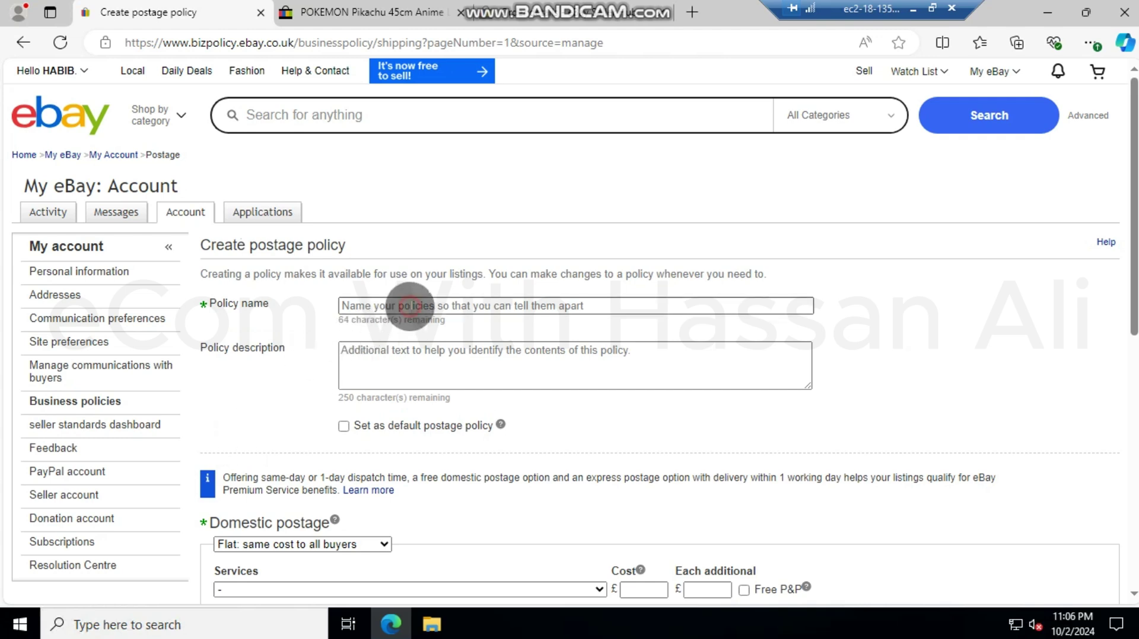
pyautogui.click(409, 307)
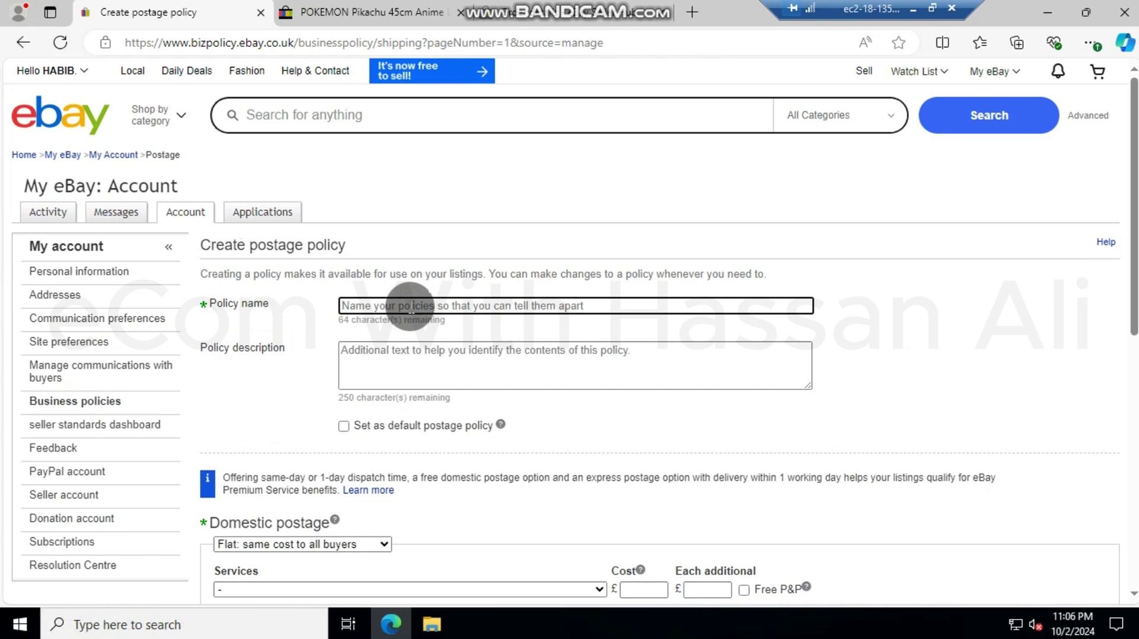
pyautogui.write('Free')
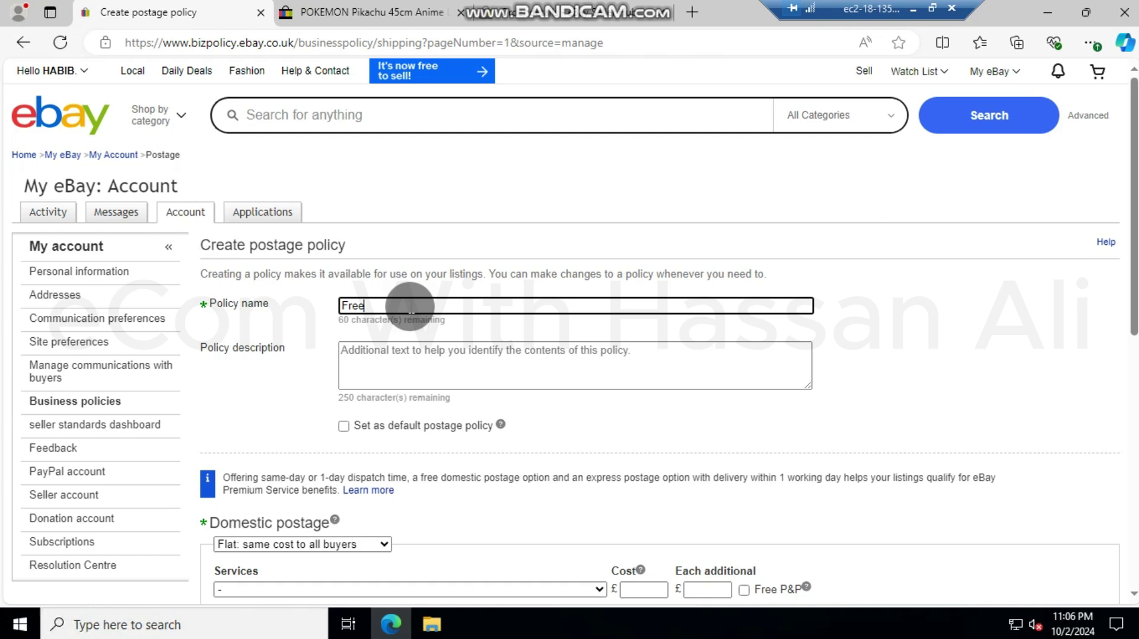
pyautogui.write('Delivery')
pyautogui.click(294, 389)
# Enable Free P&P for domestic postage and choose the Delivery and Recycling (2 to 7 working days) service
pyautogui.scroll(-4, 294, 389)
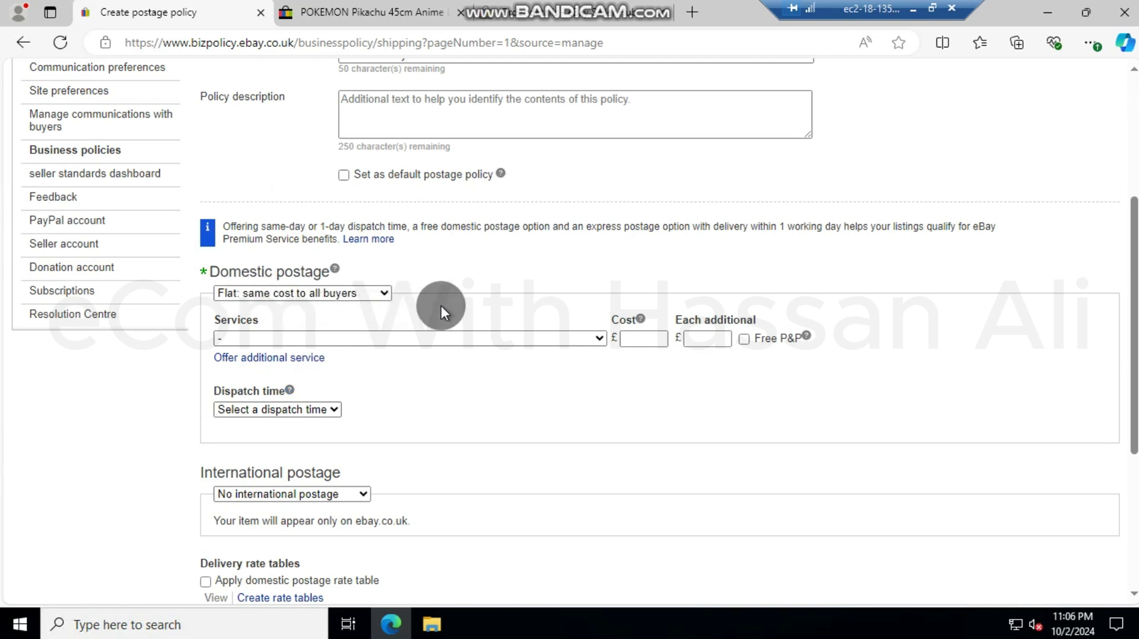
pyautogui.click(725, 343)
pyautogui.click(744, 340)
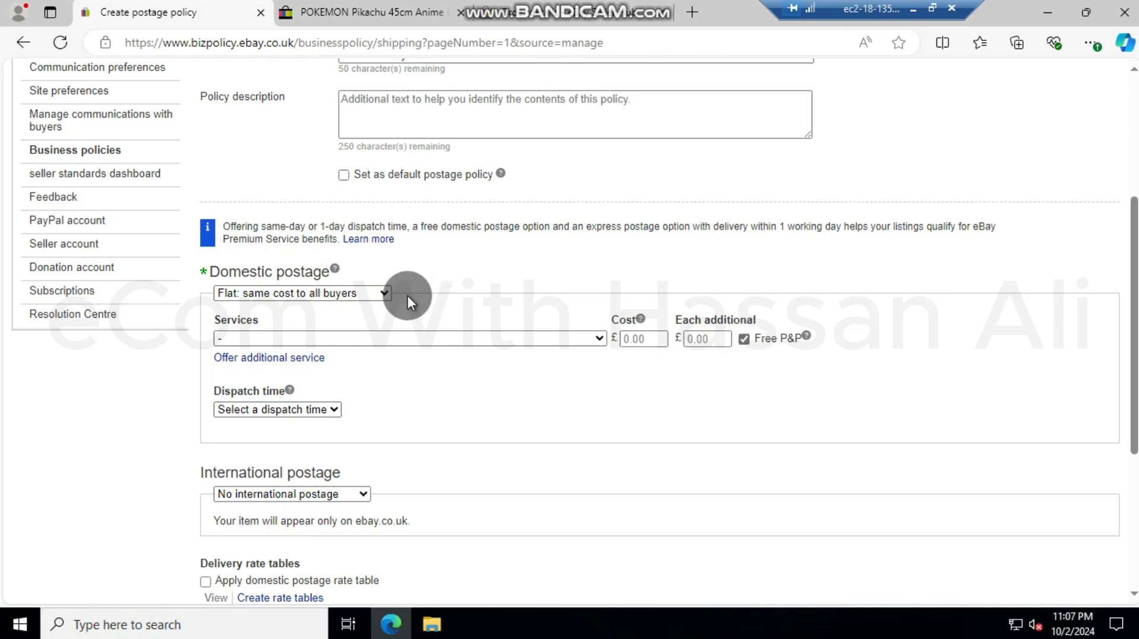
pyautogui.click(374, 336)
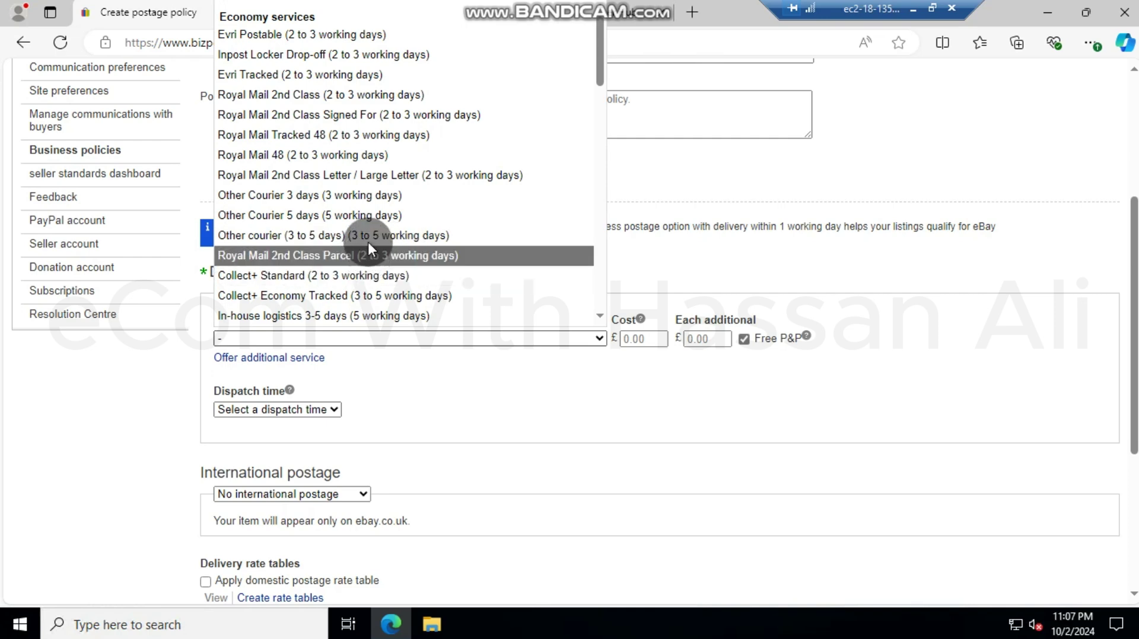
pyautogui.scroll(-7, 367, 243)
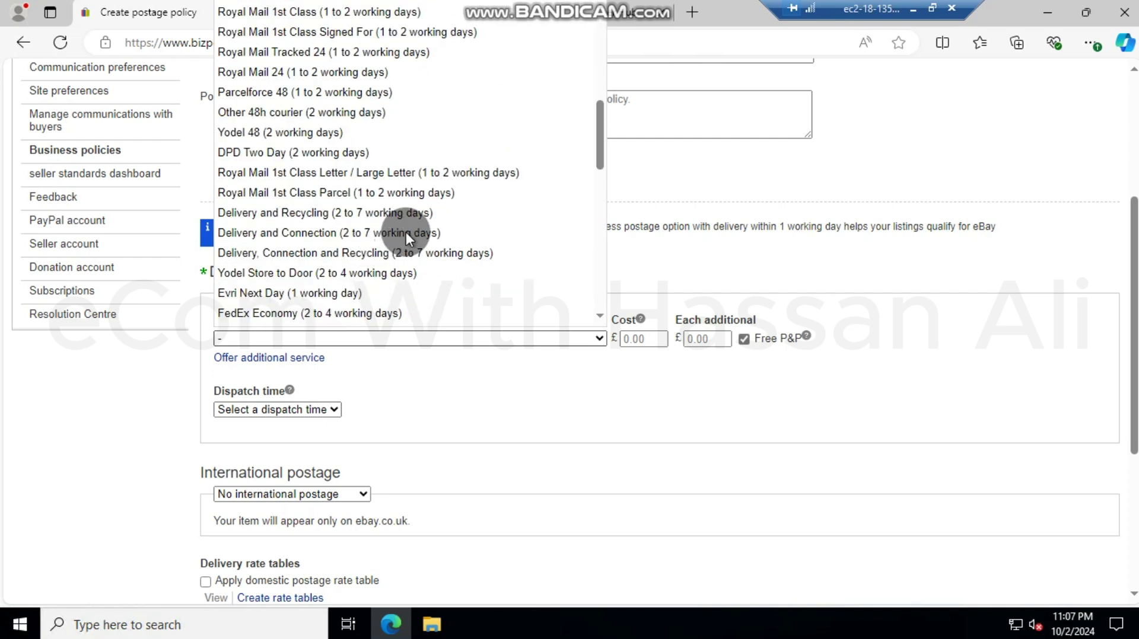
pyautogui.click(344, 215)
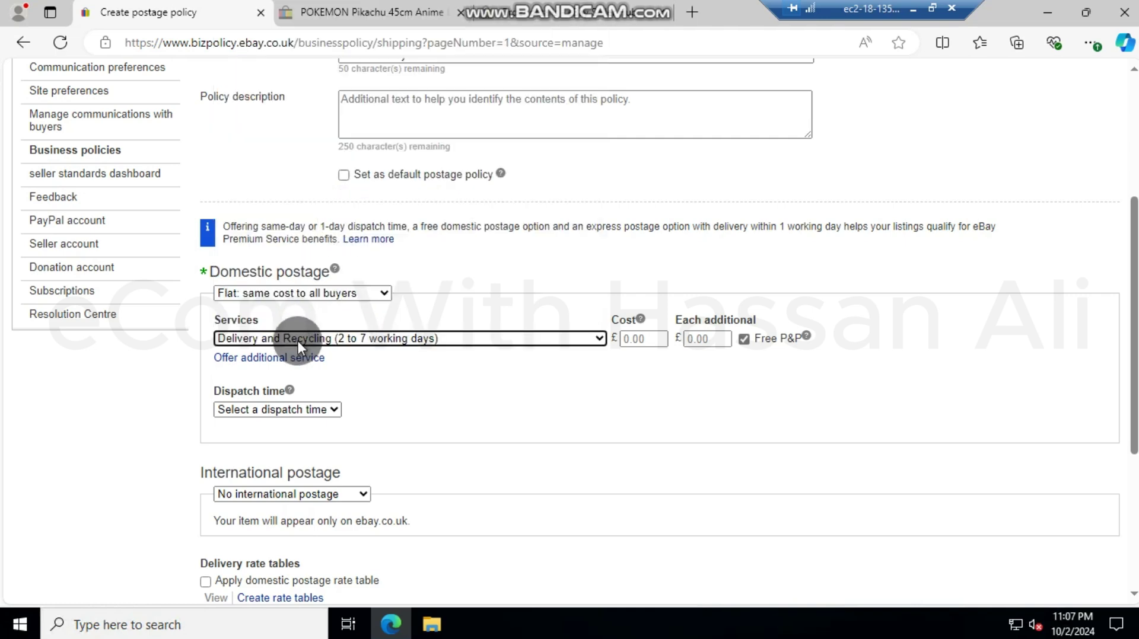
pyautogui.click(484, 357)
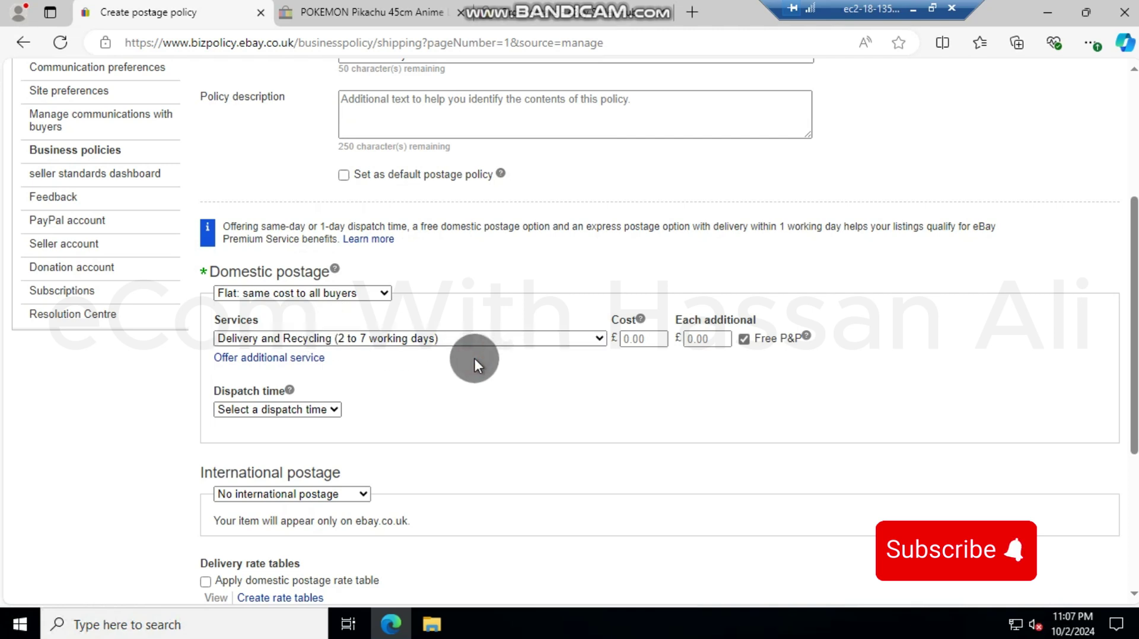
# Set the dispatch time to 3 working days and save the postage policy
pyautogui.click(329, 411)
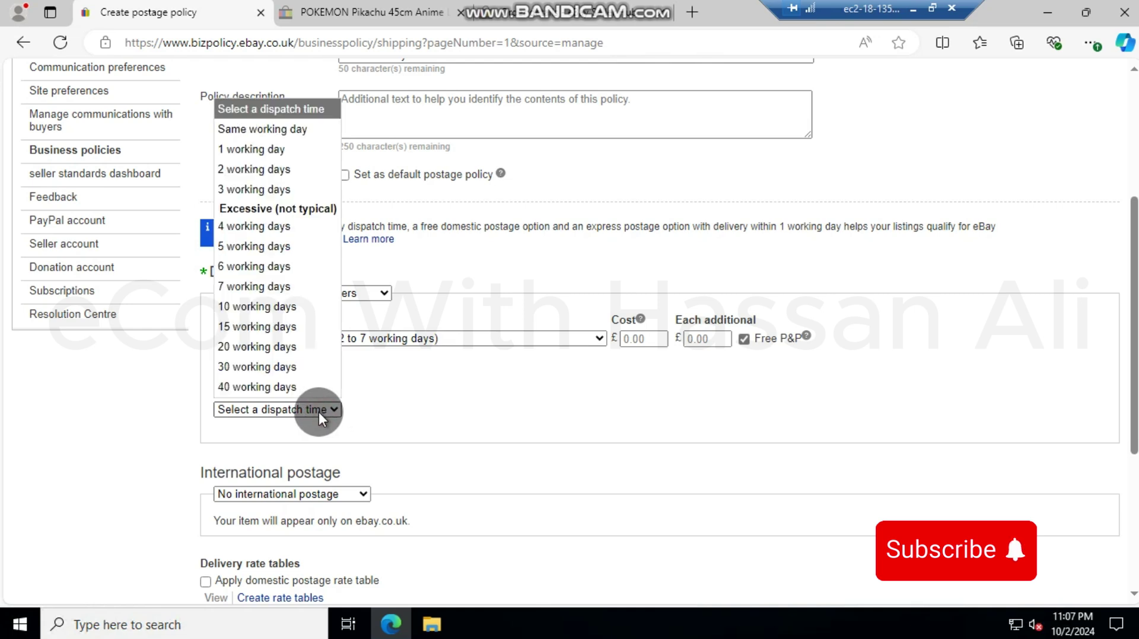
pyautogui.click(279, 189)
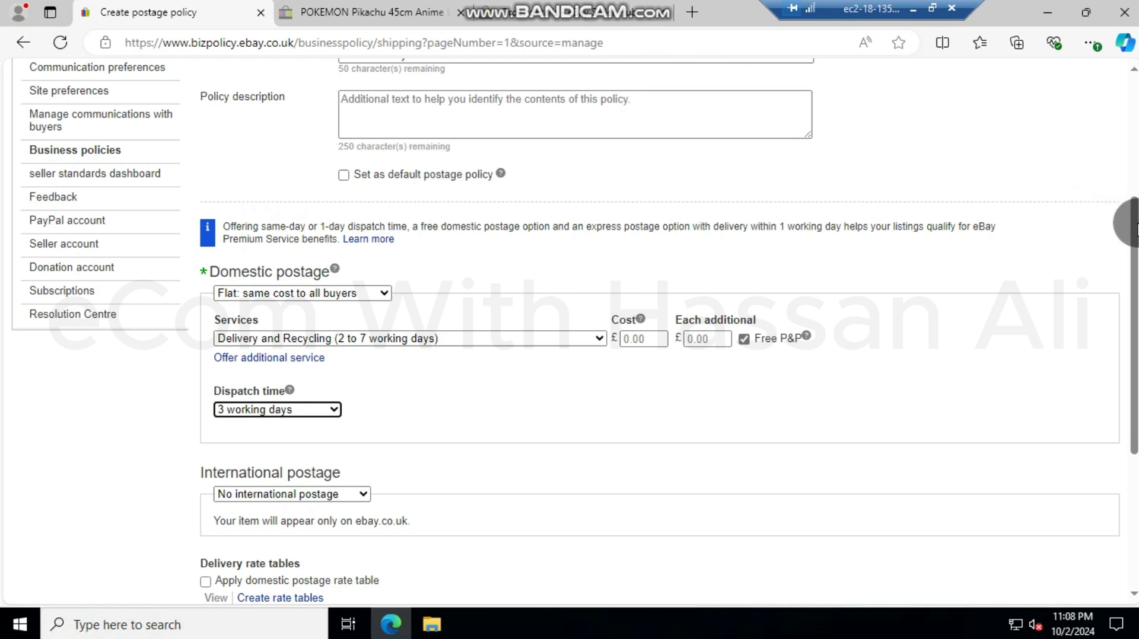
pyautogui.click(1134, 224)
pyautogui.moveTo(1134, 232); pyautogui.dragTo(1128, 323)
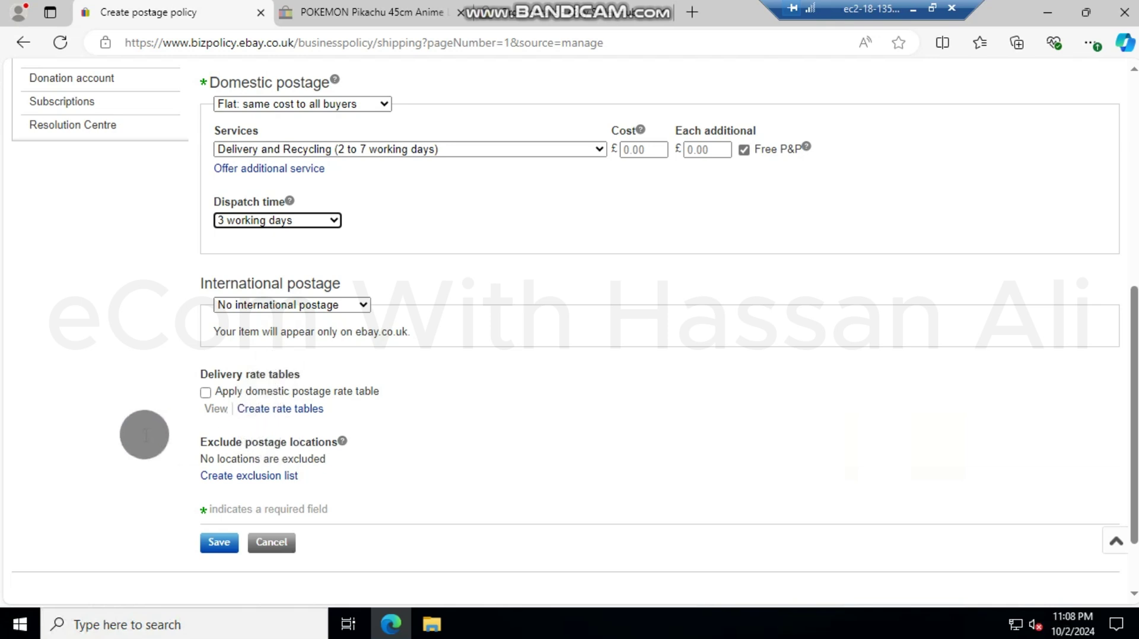
pyautogui.click(126, 433)
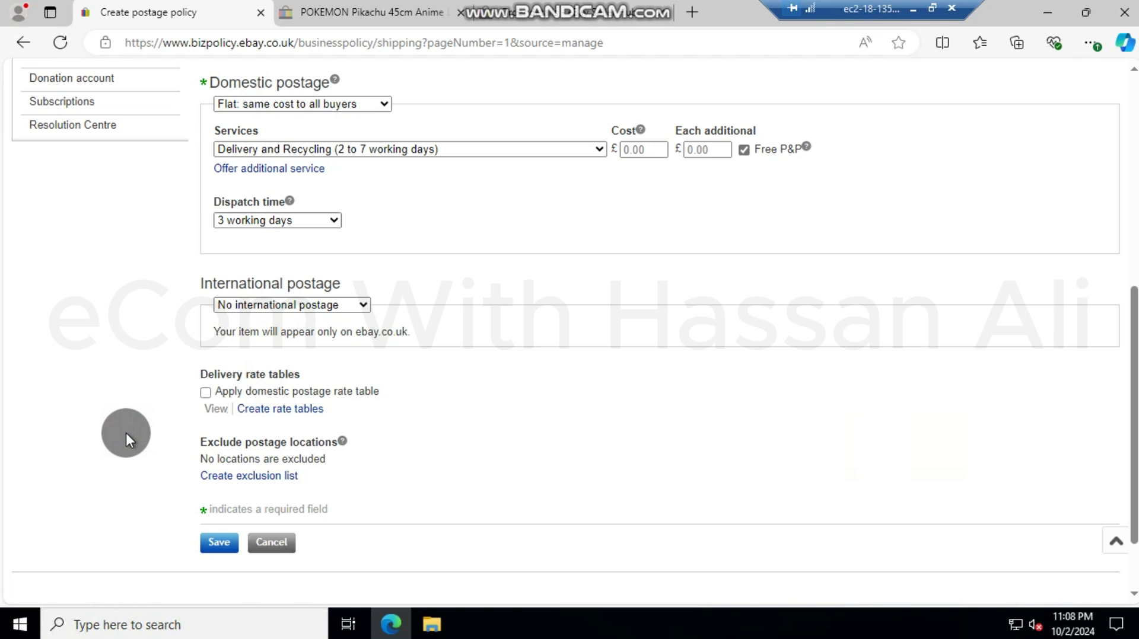
pyautogui.click(210, 546)
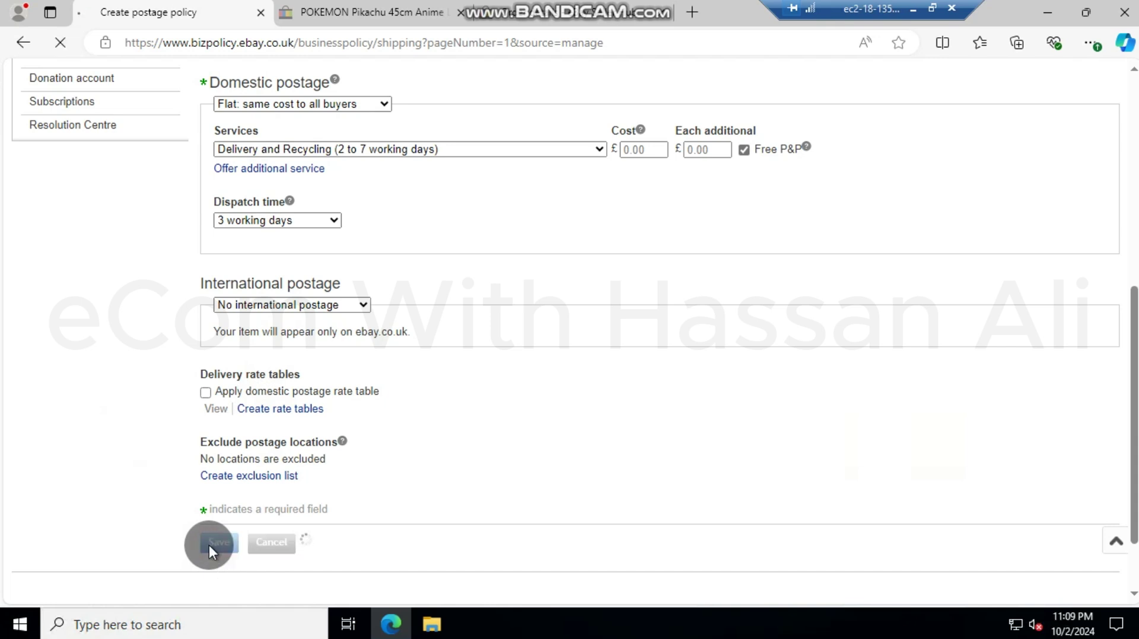